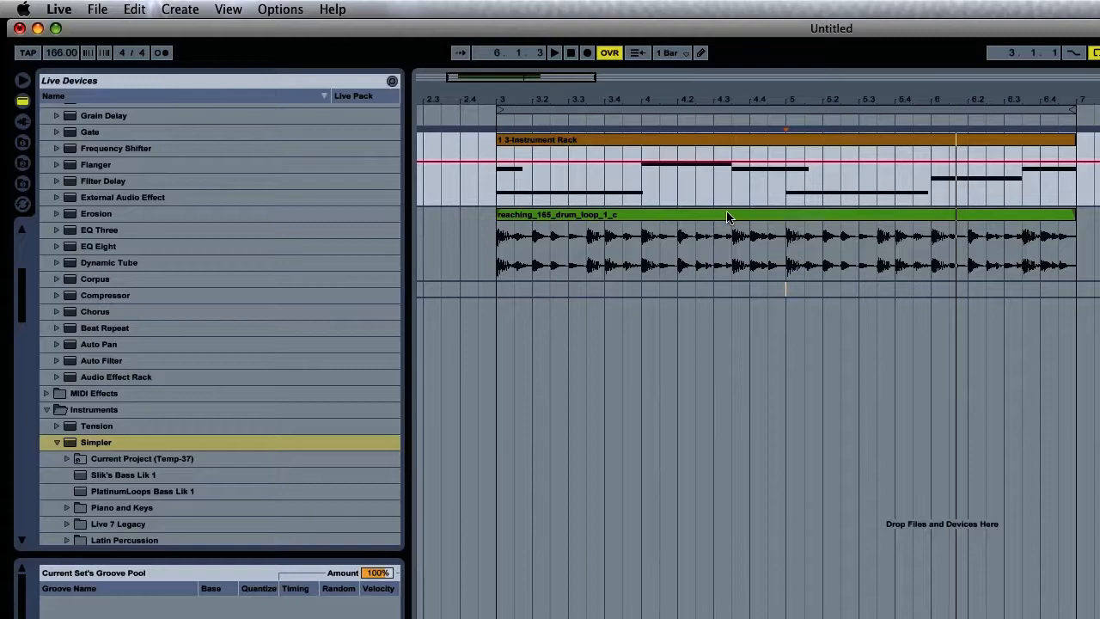
- Stop playback, add an Audio Effect Rack after Massive, and drop an Auto Filter into the rack
{"action": "key", "text": "space"}
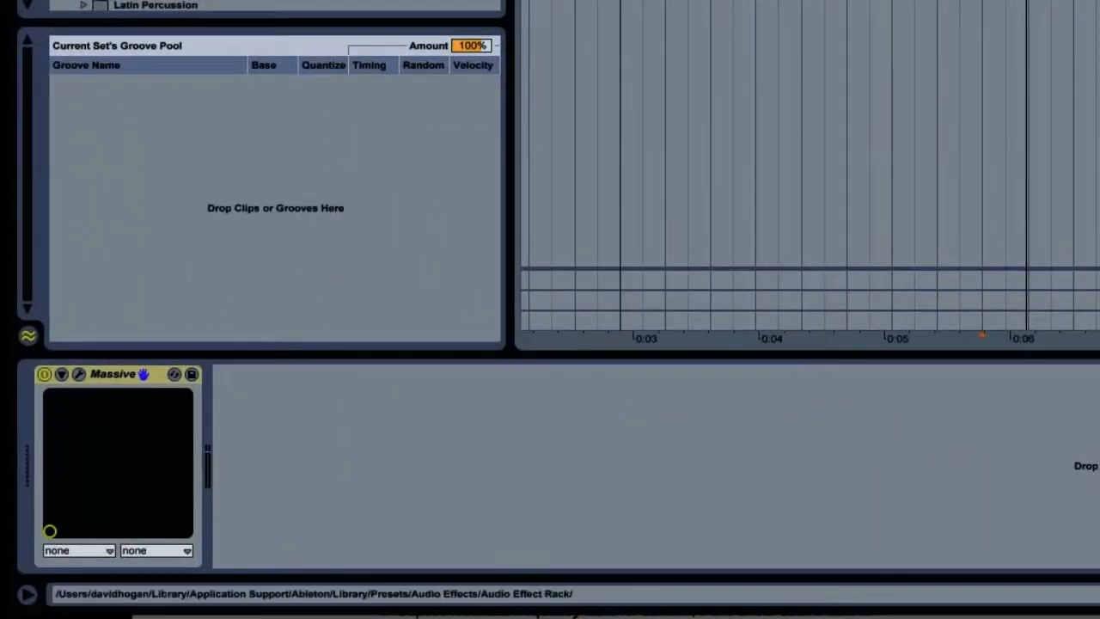
{"action": "left_click_drag", "start_coordinate": [387, 0], "coordinate": [393, 404]}
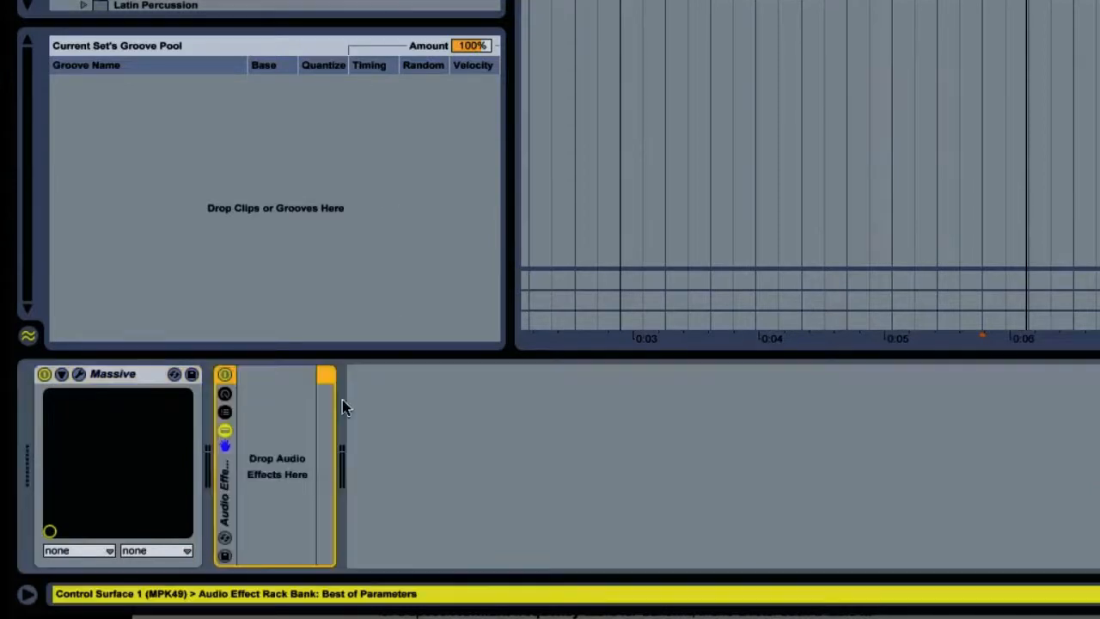
{"action": "left_click_drag", "start_coordinate": [245, 0], "coordinate": [261, 428]}
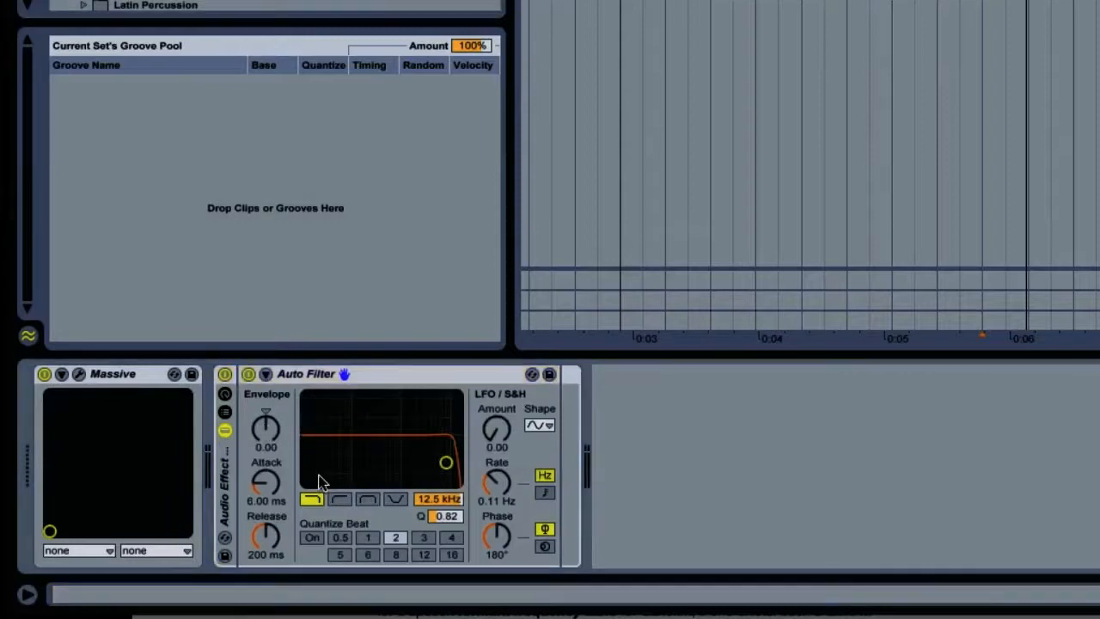
- Switch the Auto Filter to band-pass and raise its frequency to 8.48 kHz with Q at 2.55
{"action": "left_click", "coordinate": [361, 503]}
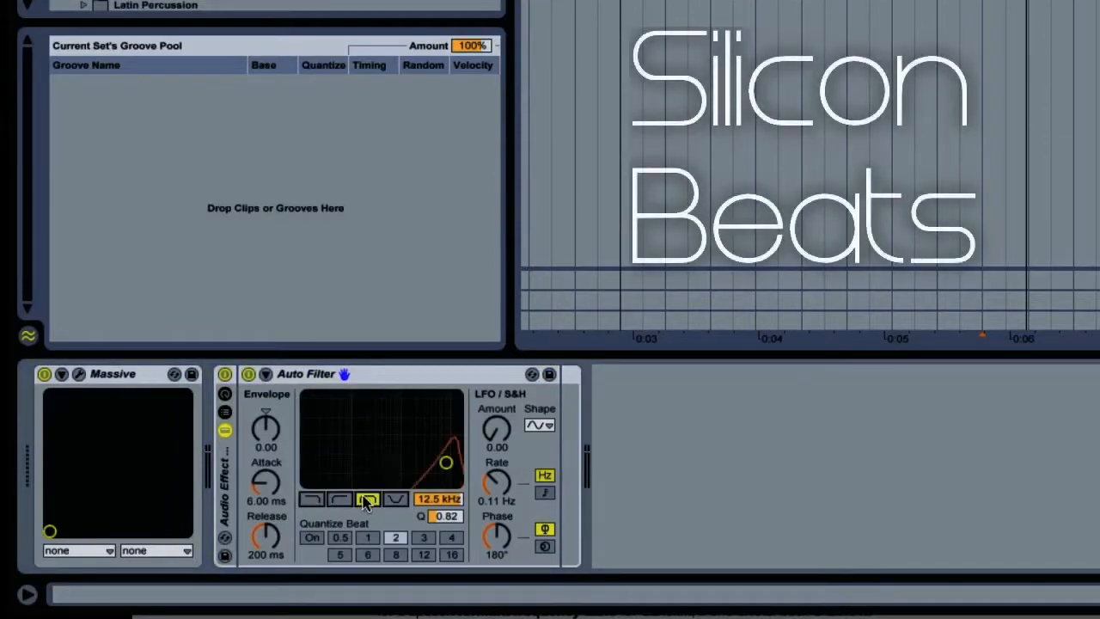
{"action": "left_click_drag", "start_coordinate": [446, 462], "coordinate": [438, 411]}
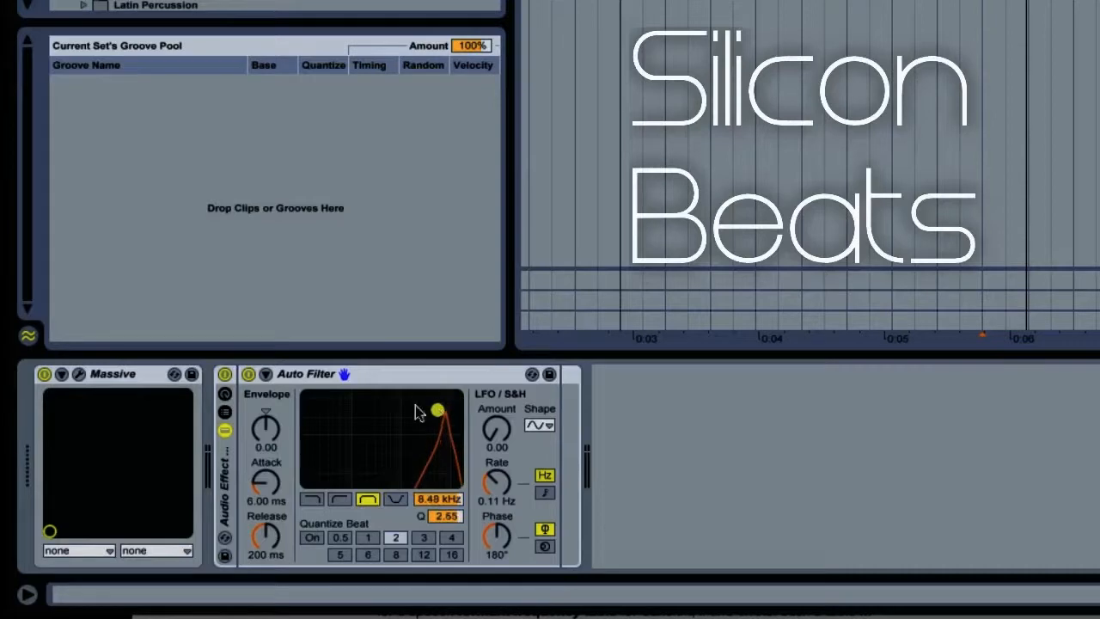
- Show the rack's macros and chain list, then map the filter frequency and the chain volume to Macro 1
{"action": "left_click", "coordinate": [222, 397]}
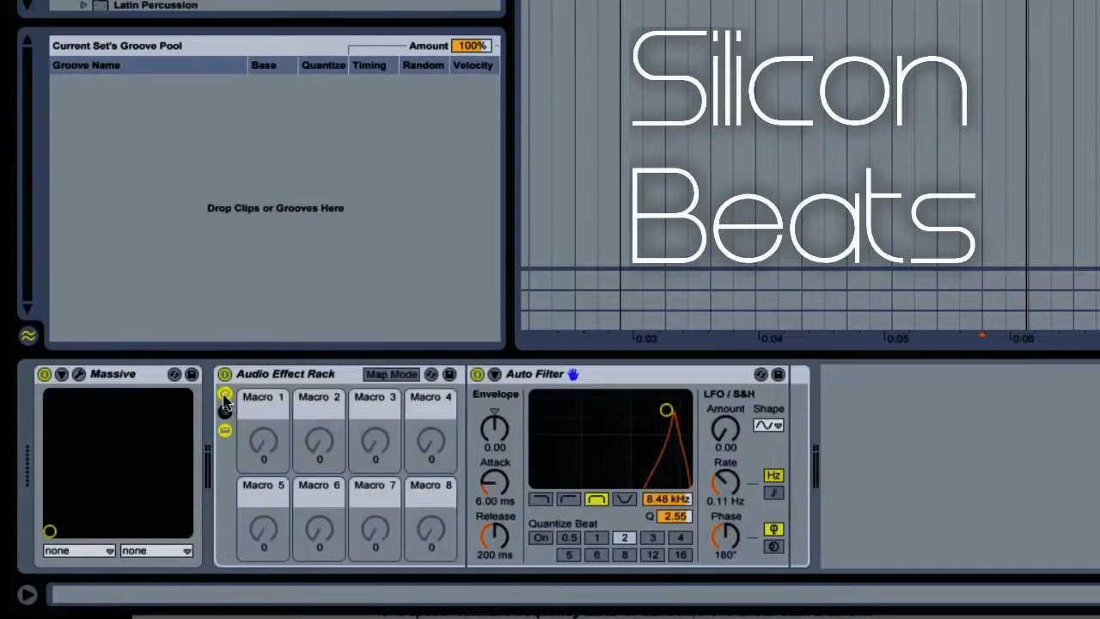
{"action": "left_click", "coordinate": [224, 412]}
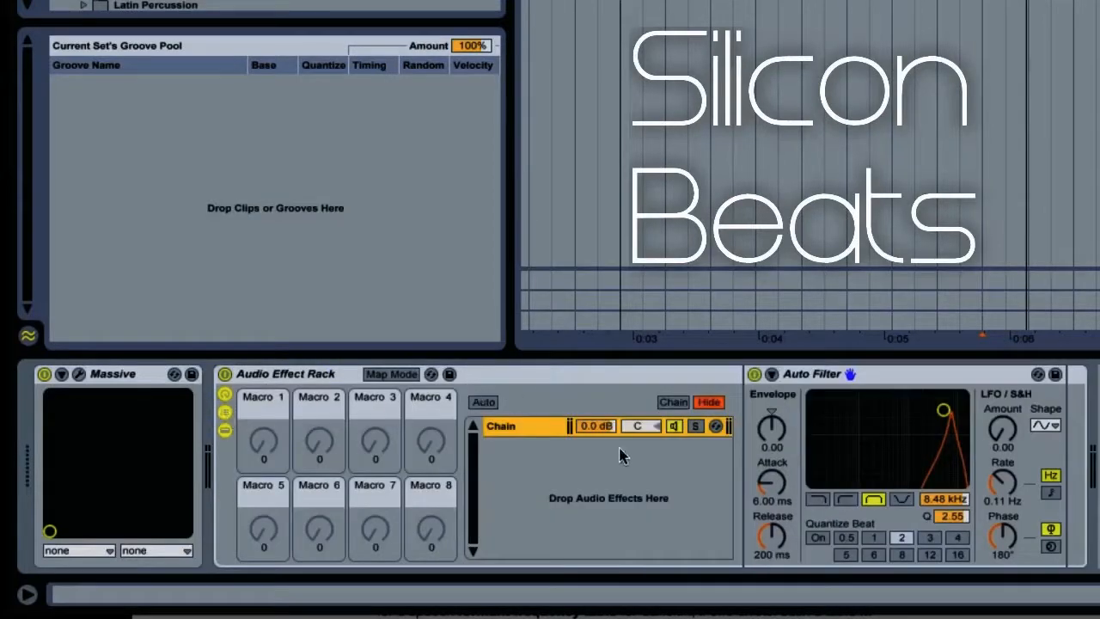
{"action": "left_click", "coordinate": [392, 373]}
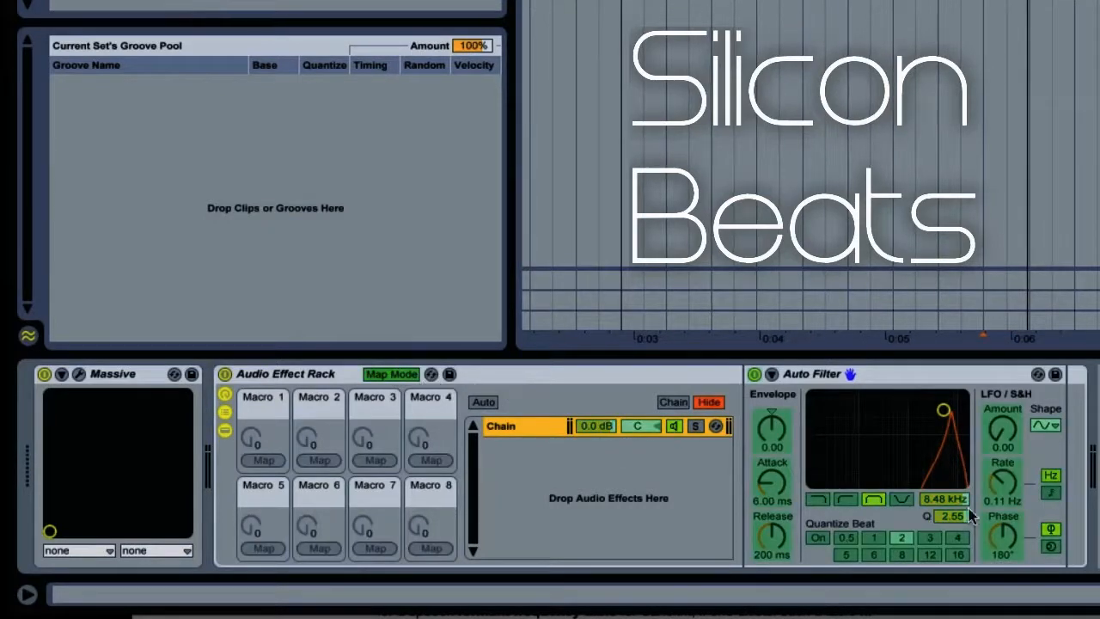
{"action": "left_click", "coordinate": [944, 498]}
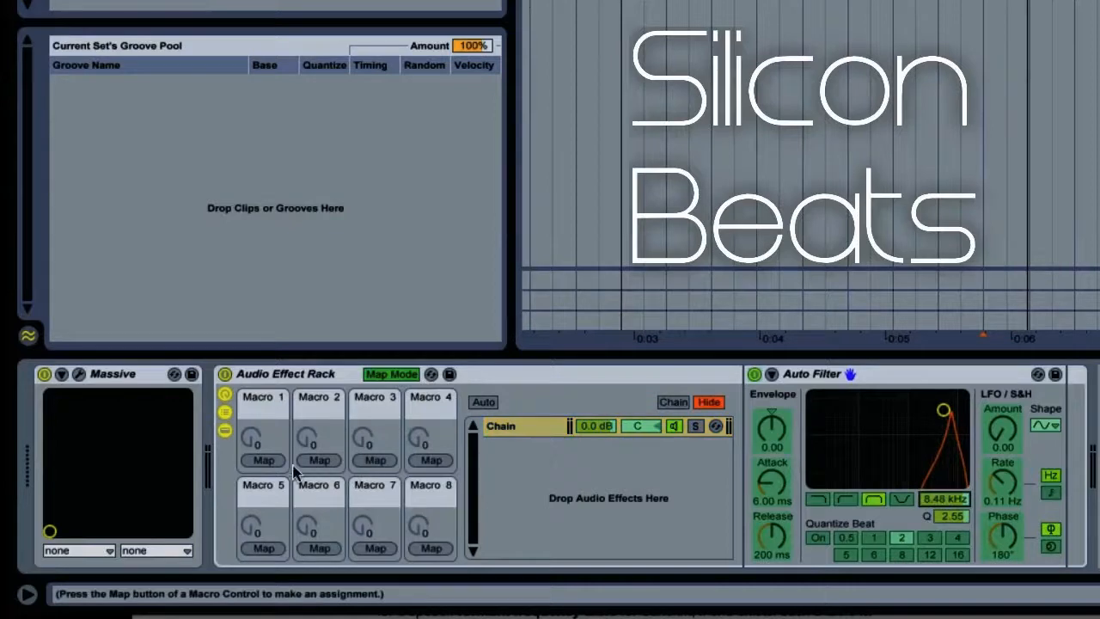
{"action": "left_click", "coordinate": [263, 460]}
{"action": "left_click", "coordinate": [599, 431]}
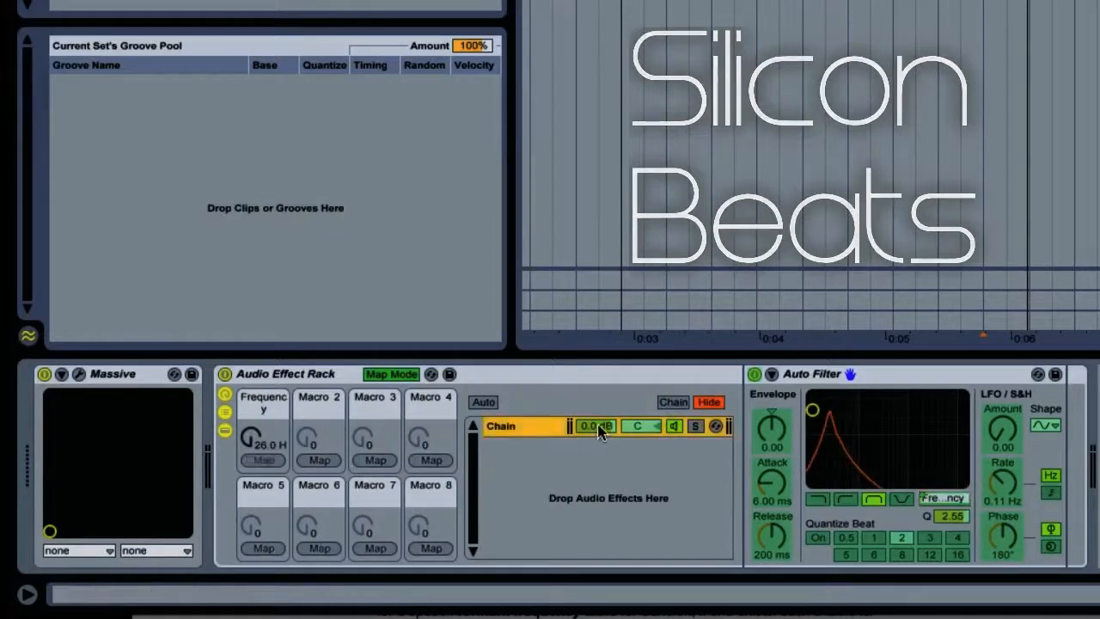
{"action": "left_click", "coordinate": [253, 461]}
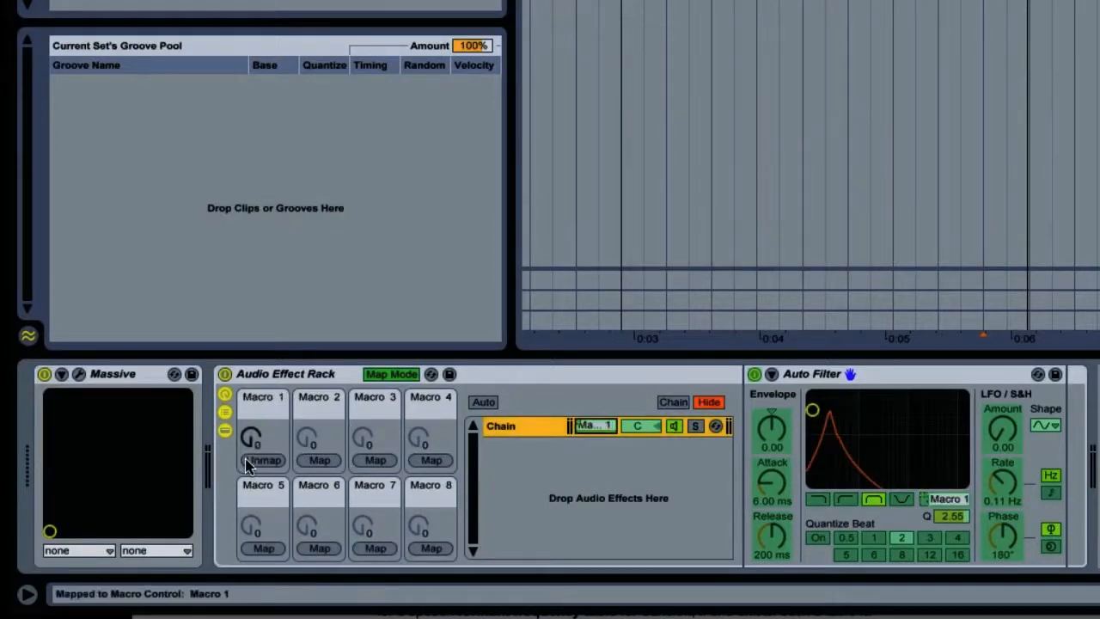
- Turn Macro 1 up to 23 and duplicate the chain four times
{"action": "left_click", "coordinate": [261, 439]}
{"action": "mouse_move", "coordinate": [251, 437]}
{"action": "left_mouse_down"}
{"action": "mouse_move", "coordinate": [251, 341]}
{"action": "mouse_move", "coordinate": [251, 418]}
{"action": "left_mouse_up"}
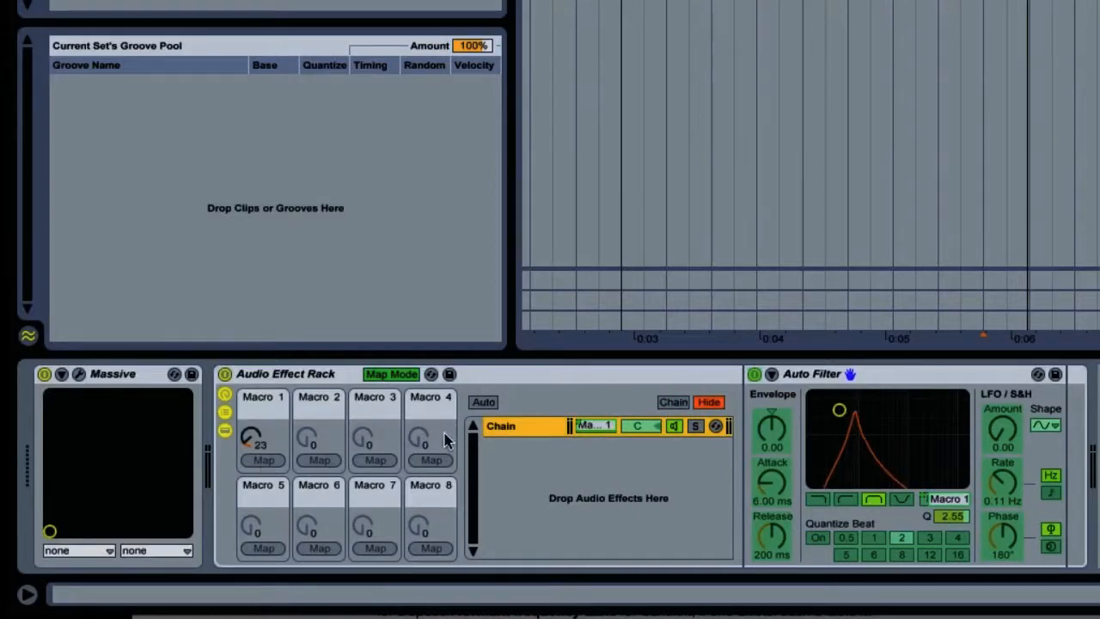
{"action": "key", "text": "ctrl+d"}
{"action": "key", "text": "ctrl+d"}
{"action": "key", "text": "ctrl+d"}
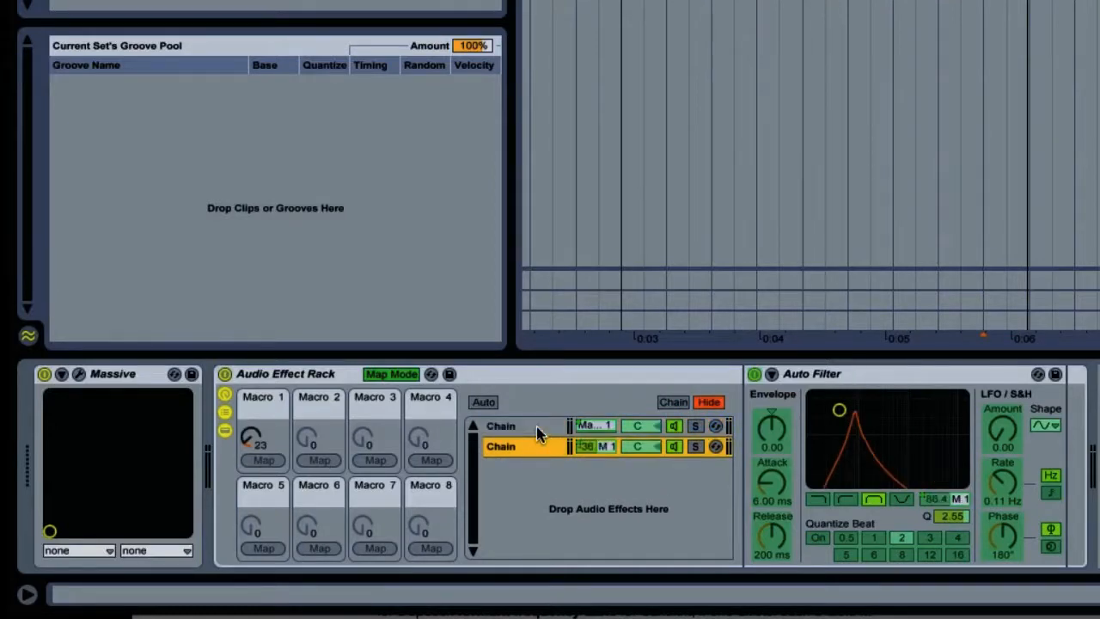
{"action": "key", "text": "ctrl+d"}
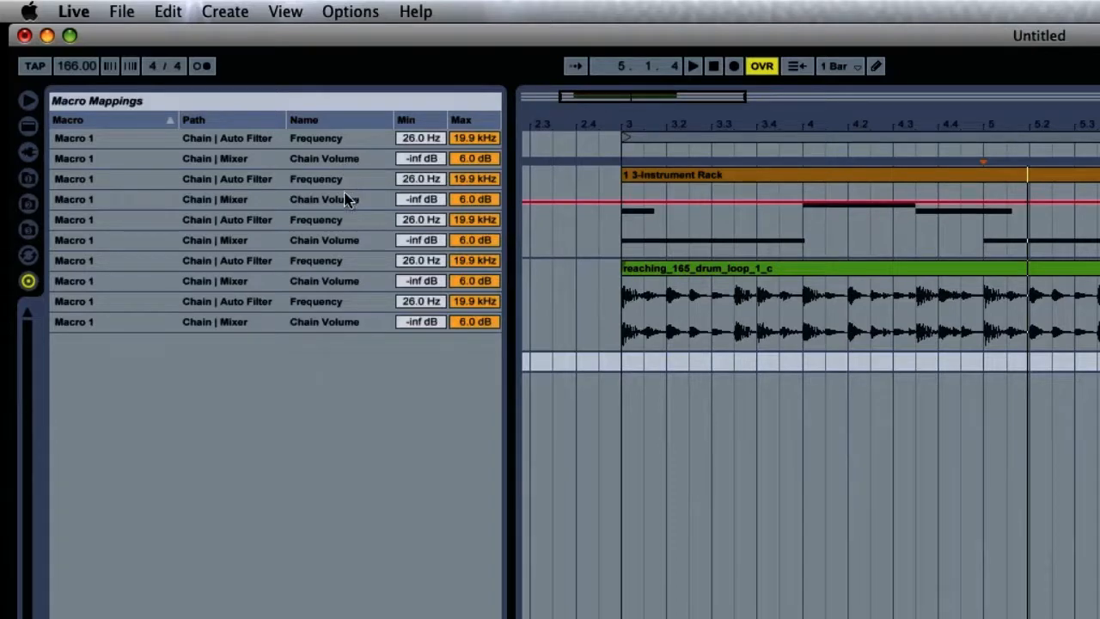
- In the macro mappings, set the first Frequency range to 400 Hz minimum and 250 Hz maximum
{"action": "left_click", "coordinate": [408, 139]}
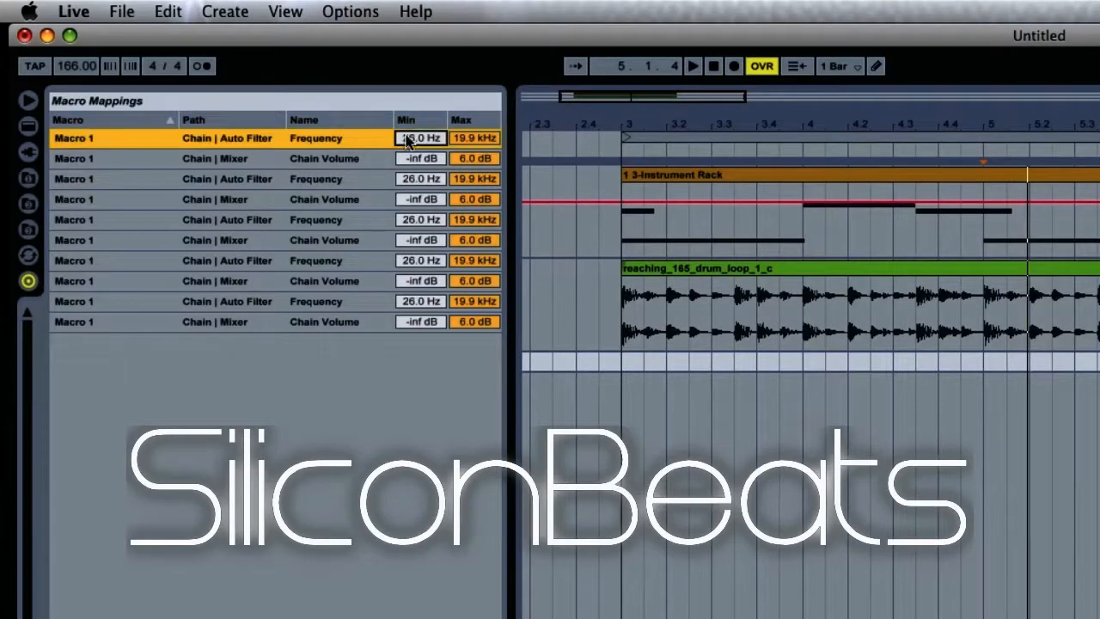
{"action": "type", "text": "400"}
{"action": "left_click", "coordinate": [480, 144]}
{"action": "type", "text": "250"}
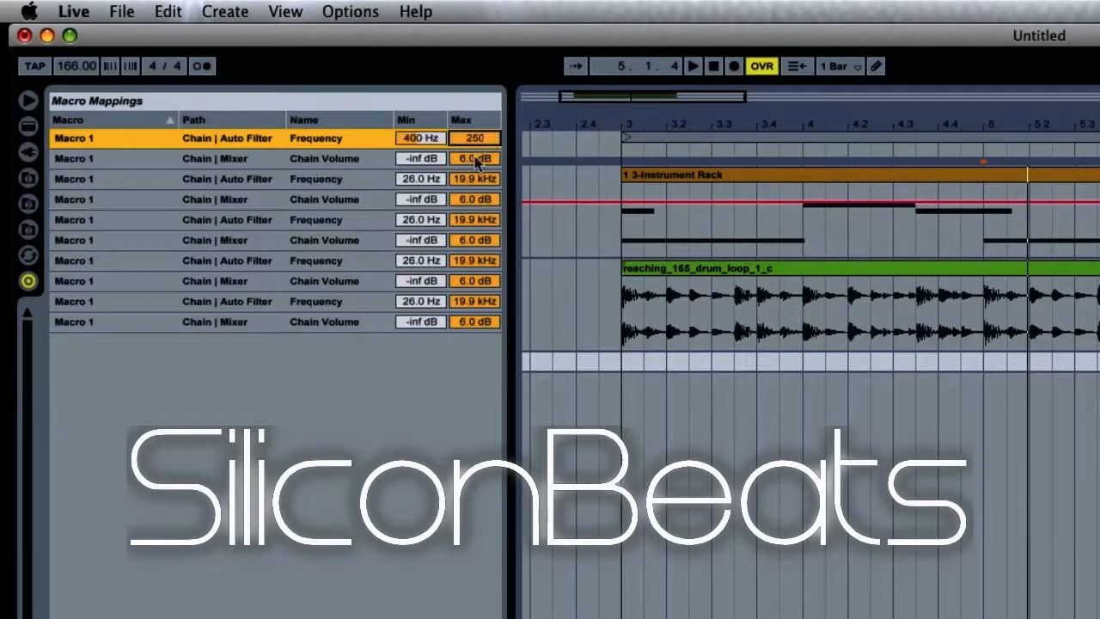
{"action": "key", "text": "Return"}
- Set the first Chain Volume mapping's minimum and maximum both to 0 dB
{"action": "left_click", "coordinate": [434, 160]}
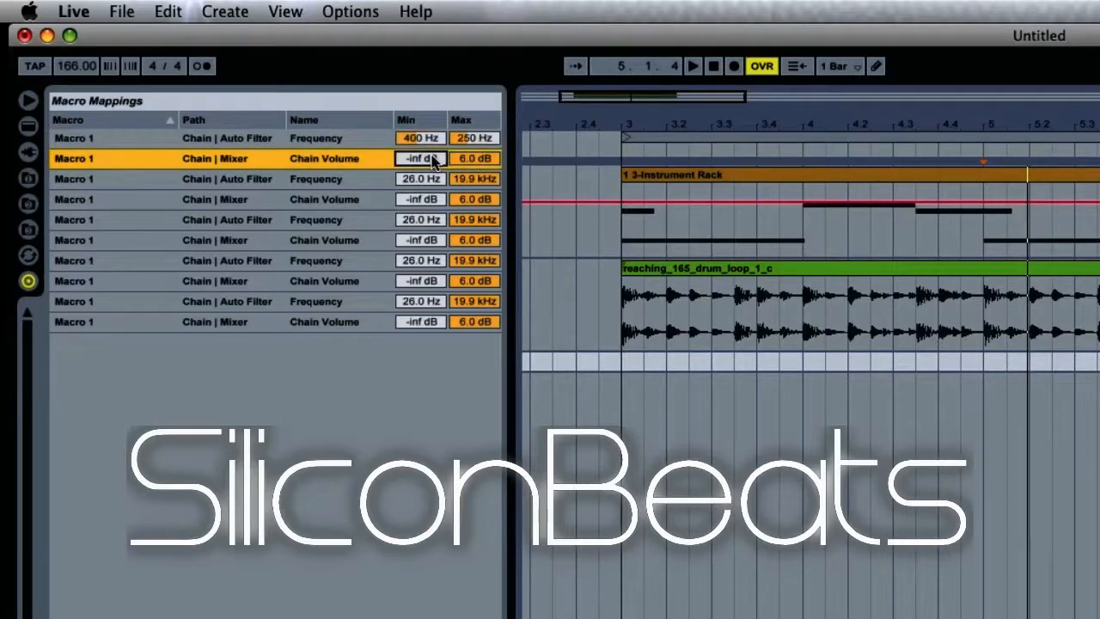
{"action": "type", "text": "0"}
{"action": "left_click", "coordinate": [458, 165]}
{"action": "type", "text": "0"}
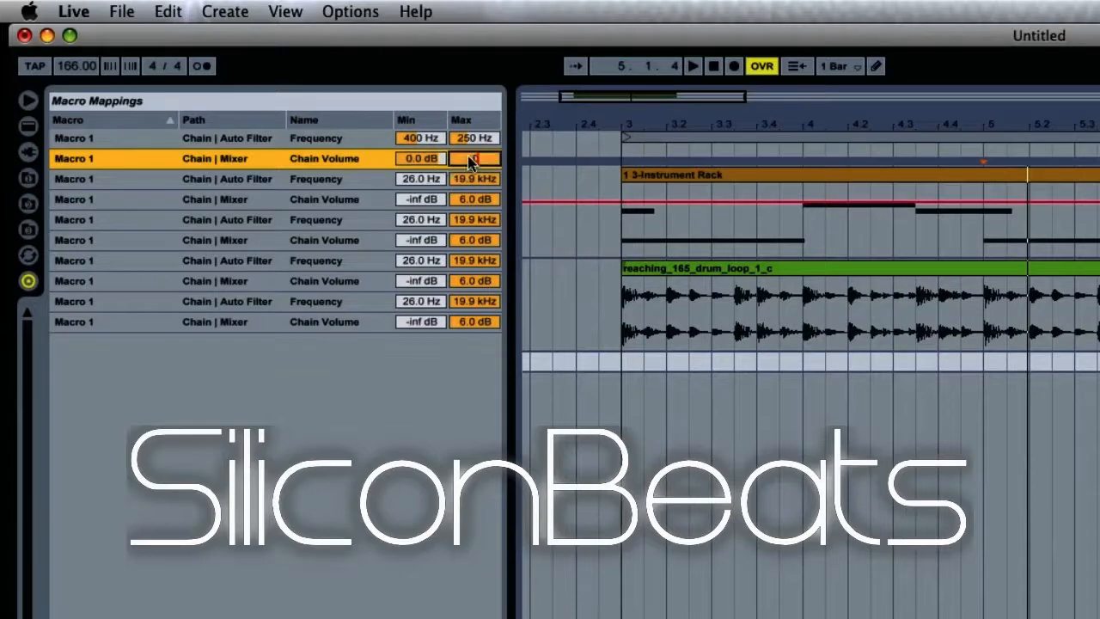
- Set the second Frequency mapping to 750 Hz minimum and 1.75 kHz maximum
{"action": "left_click", "coordinate": [417, 181]}
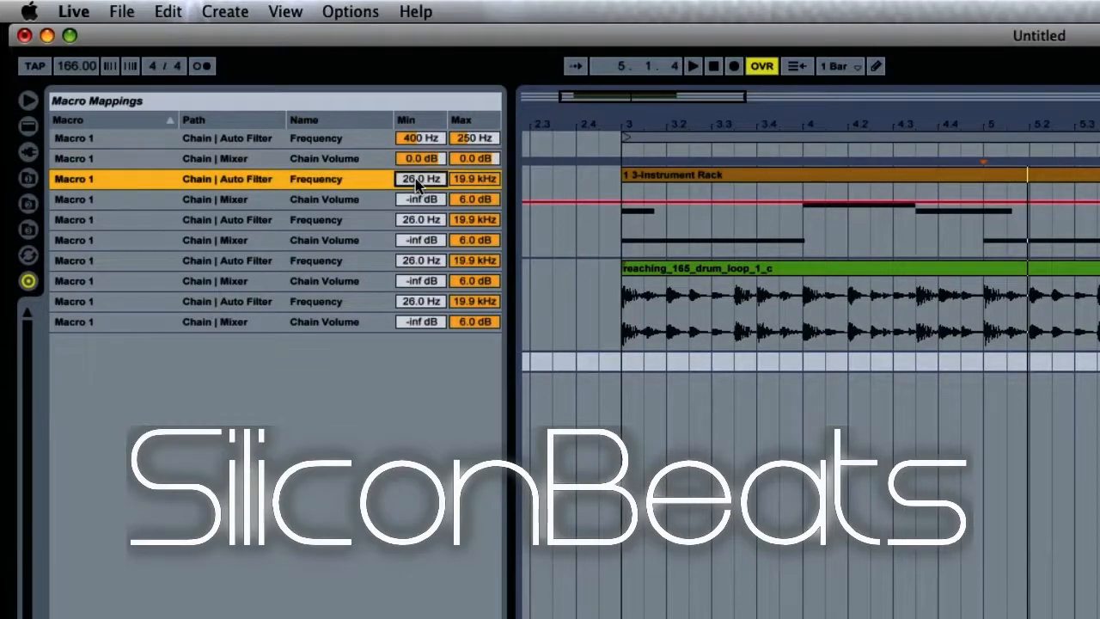
{"action": "type", "text": "750"}
{"action": "key", "text": "Return"}
{"action": "left_click", "coordinate": [474, 179]}
{"action": "type", "text": "17"}
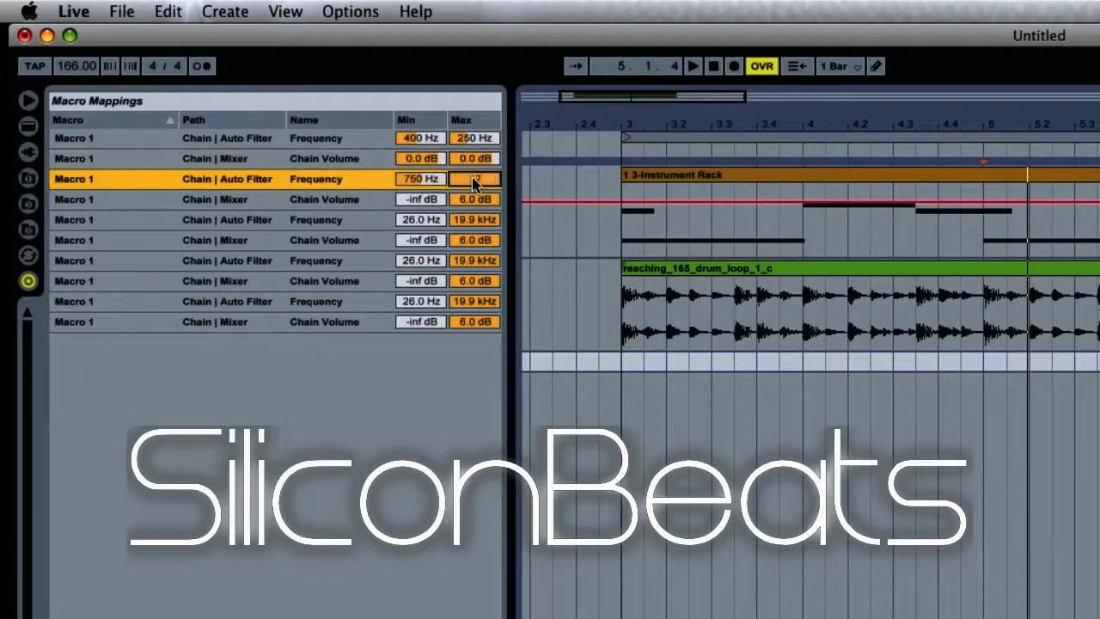
{"action": "type", "text": "50"}
{"action": "key", "text": "Return"}
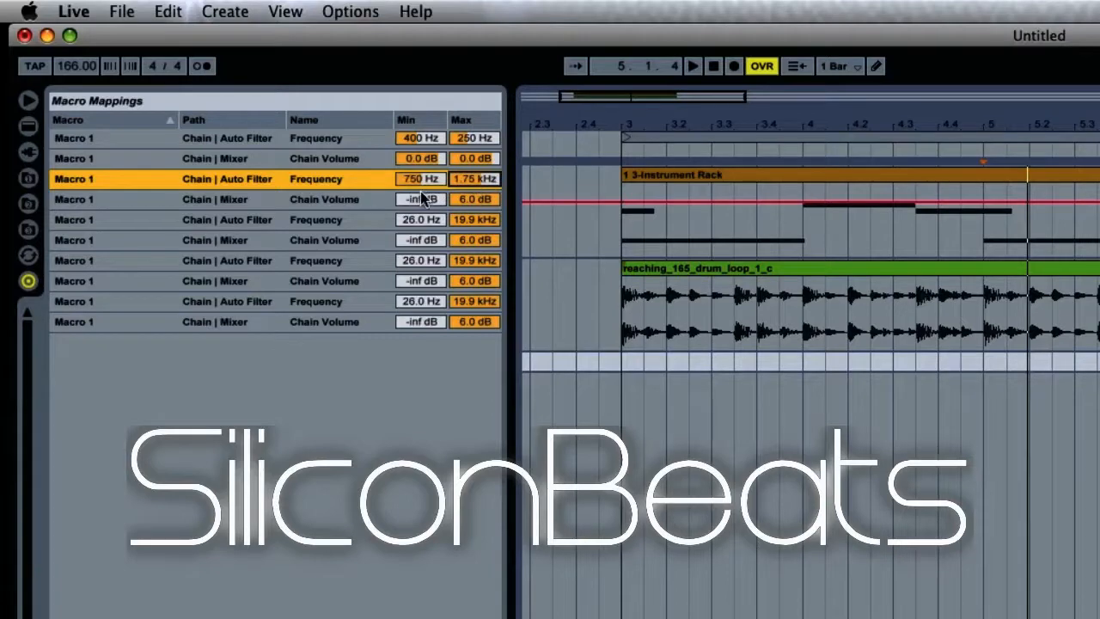
- Set the second Chain Volume mapping to -11 dB minimum and -30 dB maximum
{"action": "left_click", "coordinate": [421, 198]}
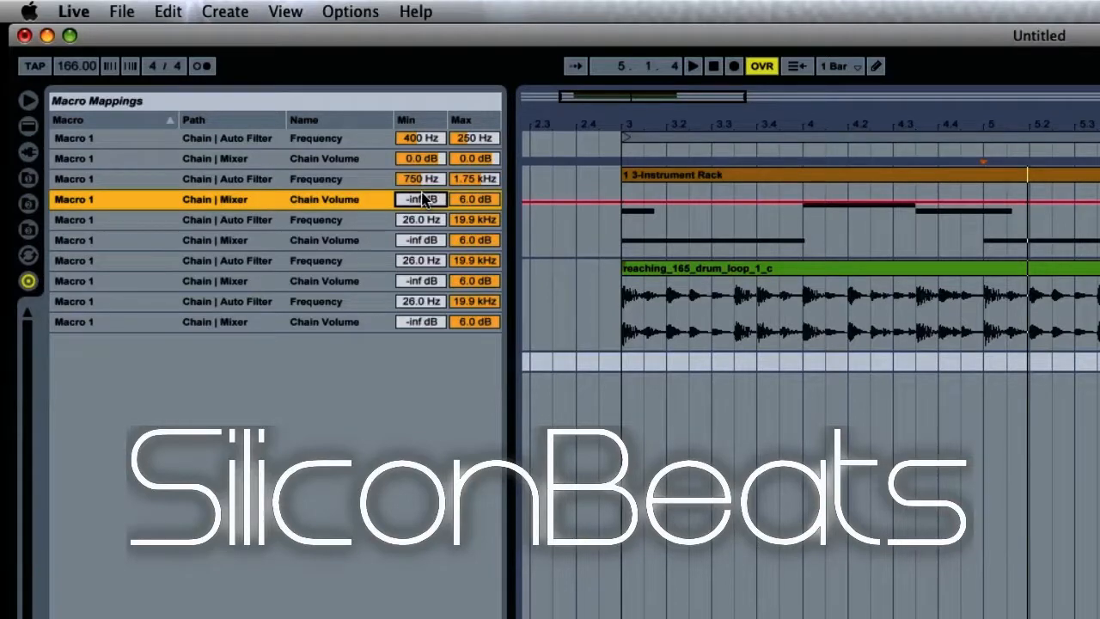
{"action": "left_click", "coordinate": [422, 199]}
{"action": "type", "text": "-11"}
{"action": "left_click", "coordinate": [478, 203]}
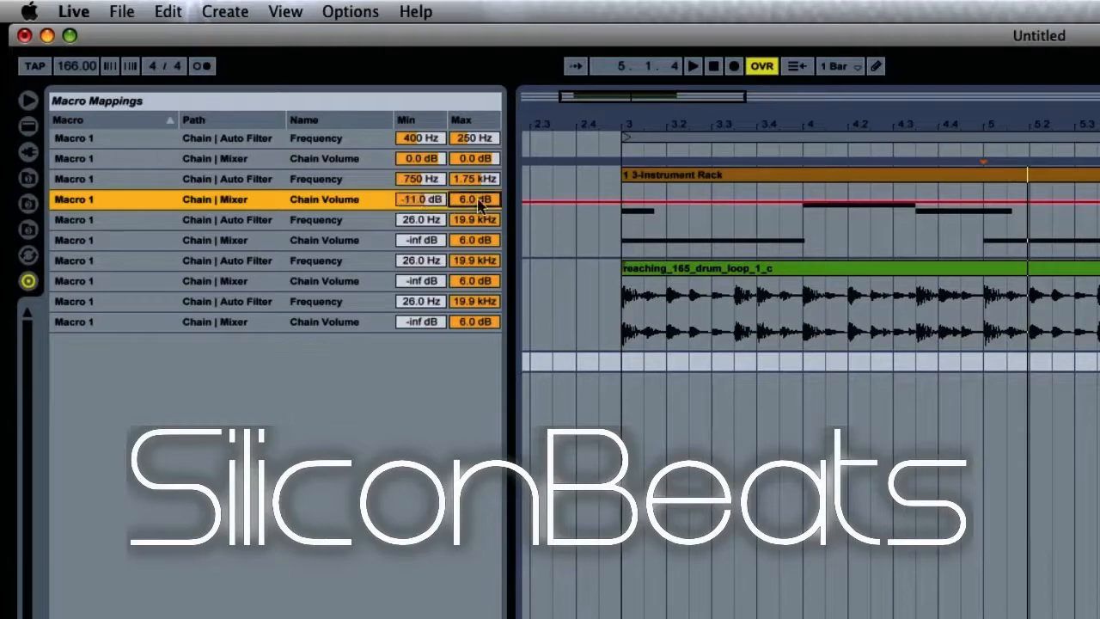
{"action": "left_click", "coordinate": [478, 203]}
{"action": "type", "text": "-30"}
- Set the third Frequency mapping to 2.40 kHz minimum and 2.60 kHz maximum
{"action": "left_click", "coordinate": [431, 220]}
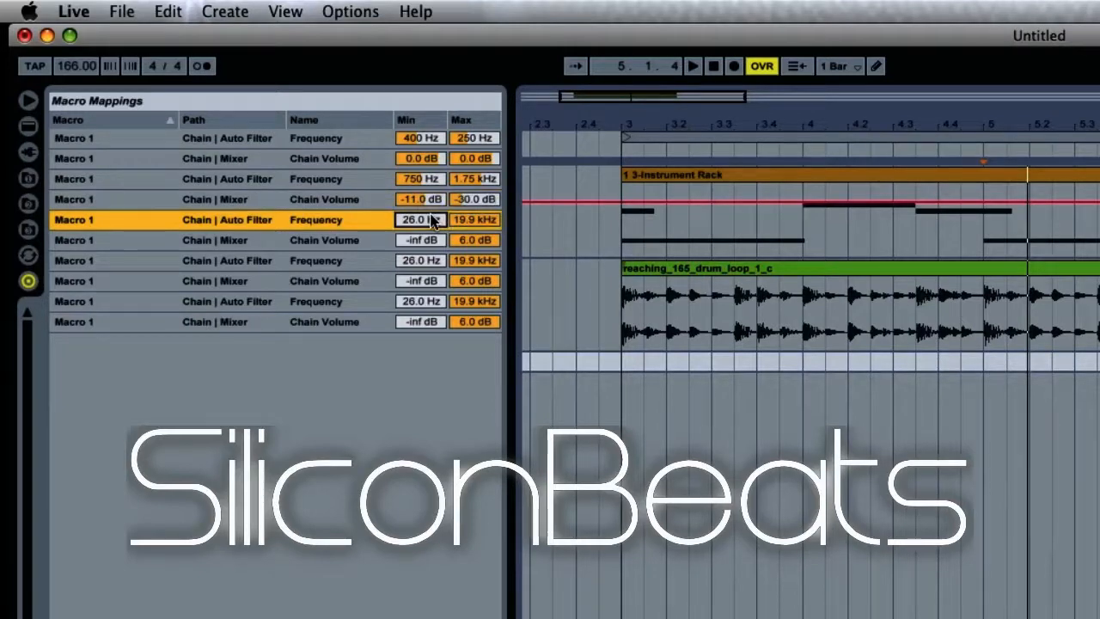
{"action": "type", "text": "2400"}
{"action": "key", "text": "Return"}
{"action": "left_click", "coordinate": [477, 221]}
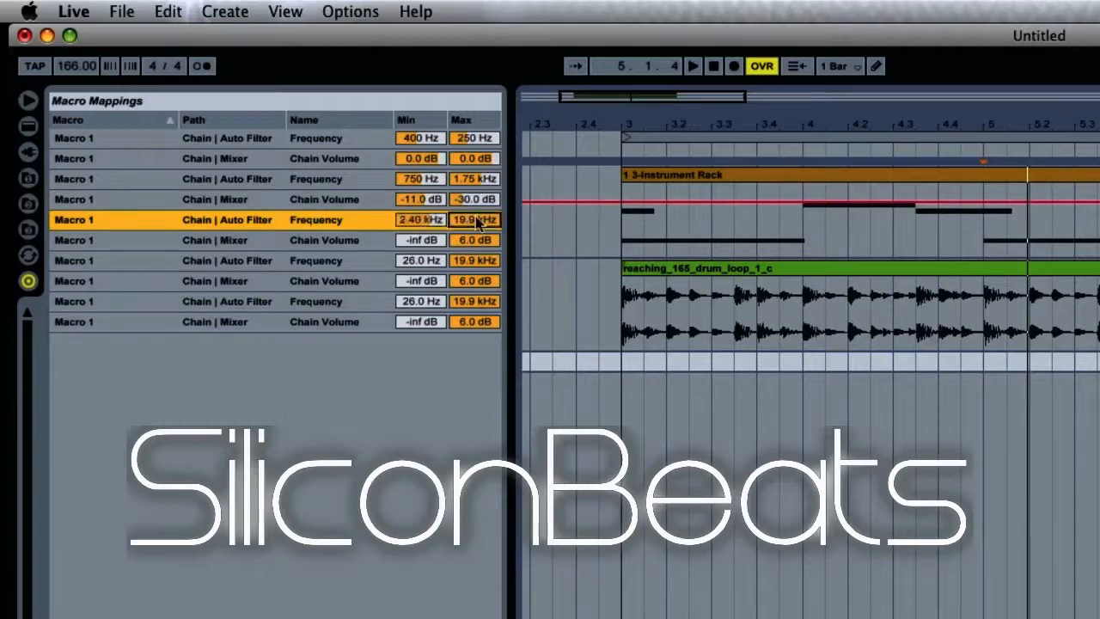
{"action": "type", "text": "3"}
{"action": "type", "text": "60"}
{"action": "key", "text": "Return"}
- Set the third Chain Volume mapping to -21 dB minimum and -16 dB maximum
{"action": "left_click", "coordinate": [424, 244]}
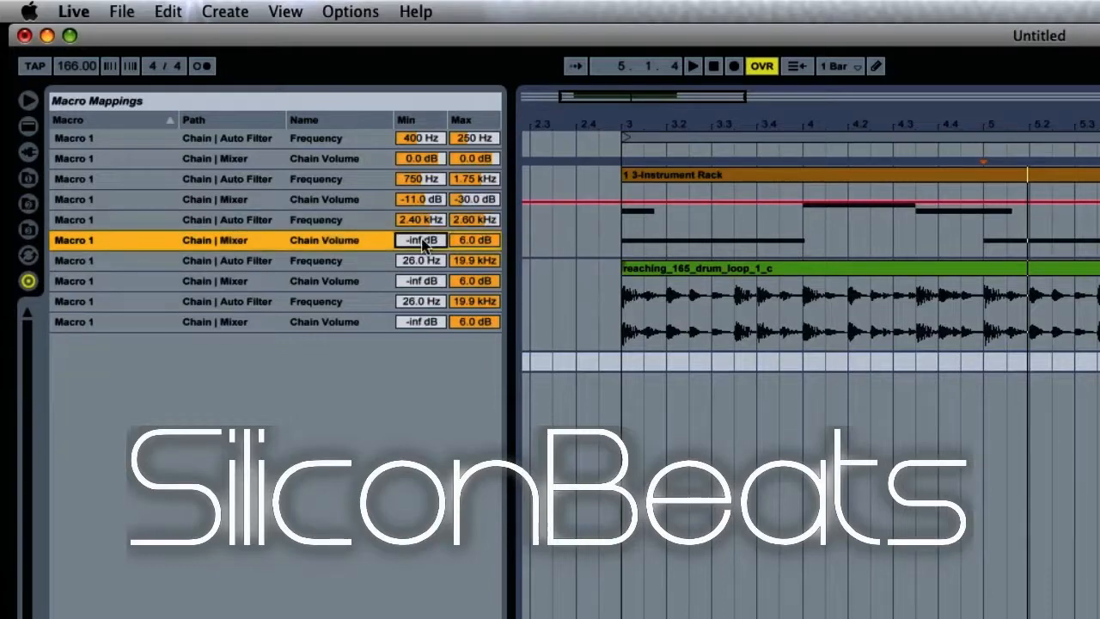
{"action": "type", "text": "-21"}
{"action": "left_click", "coordinate": [465, 246]}
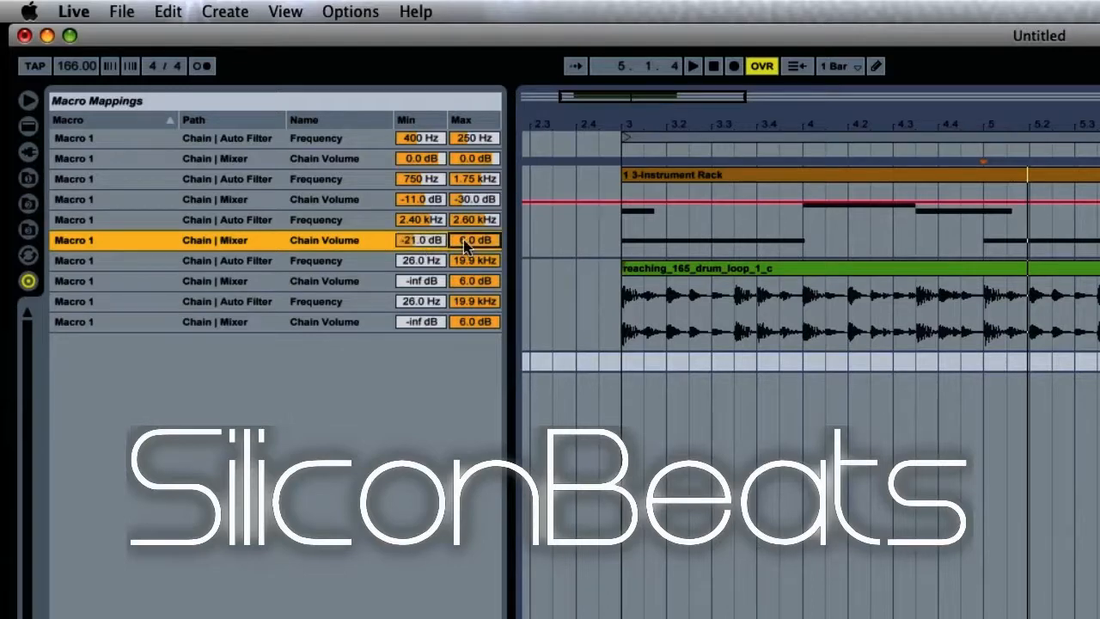
{"action": "type", "text": "-16"}
- Set the fourth Frequency mapping to 2.60 kHz minimum and 3.05 kHz maximum
{"action": "left_click", "coordinate": [408, 260]}
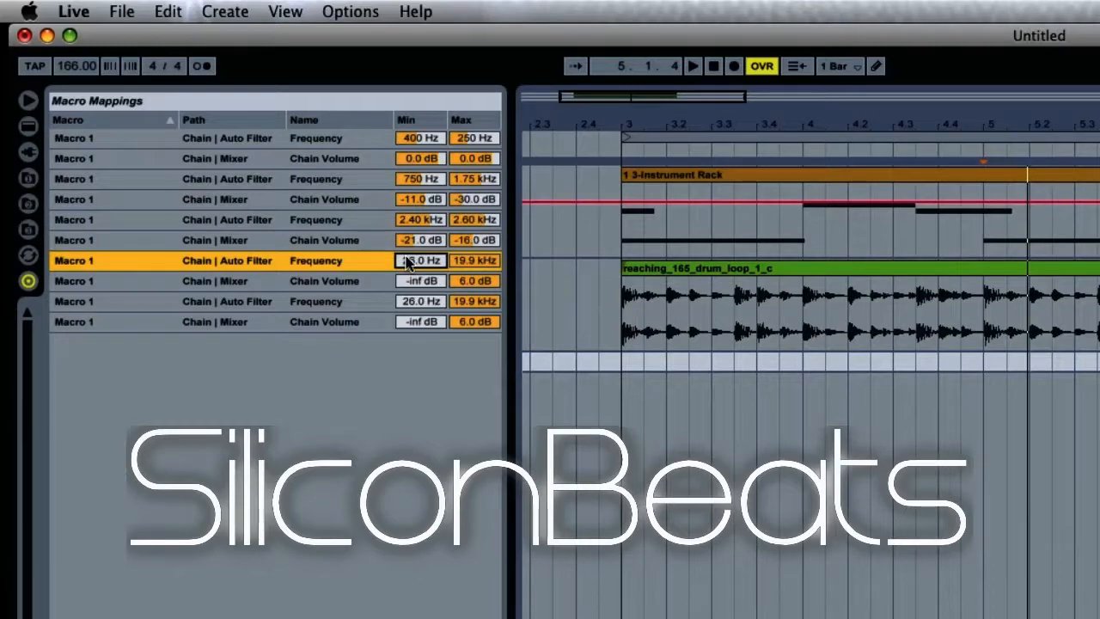
{"action": "type", "text": "2600"}
{"action": "left_click", "coordinate": [478, 260]}
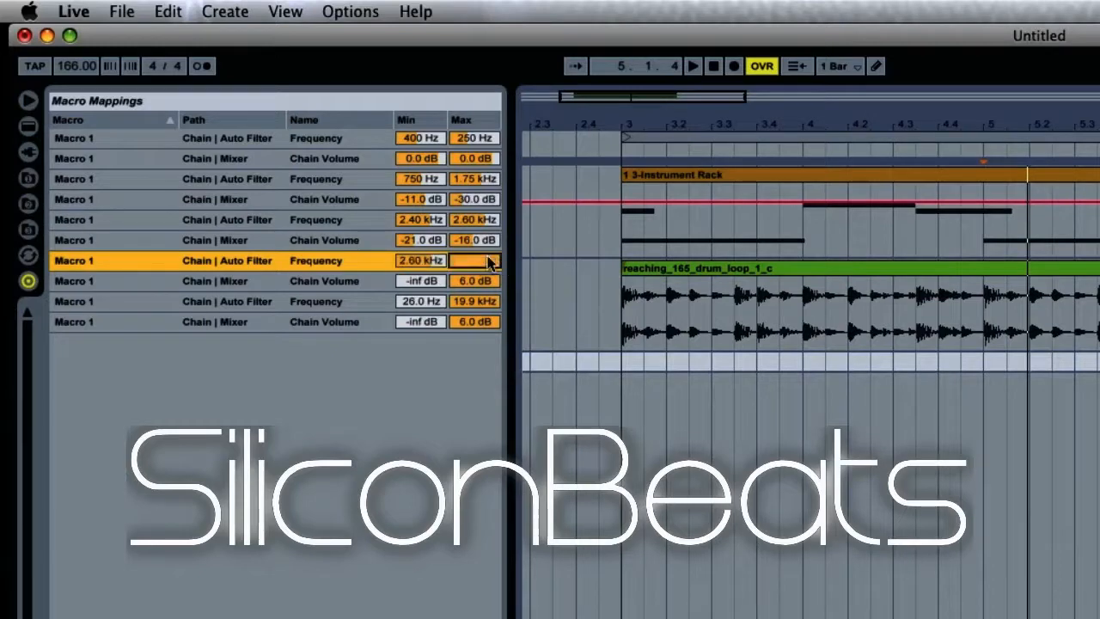
{"action": "type", "text": "3050"}
{"action": "key", "text": "Return"}
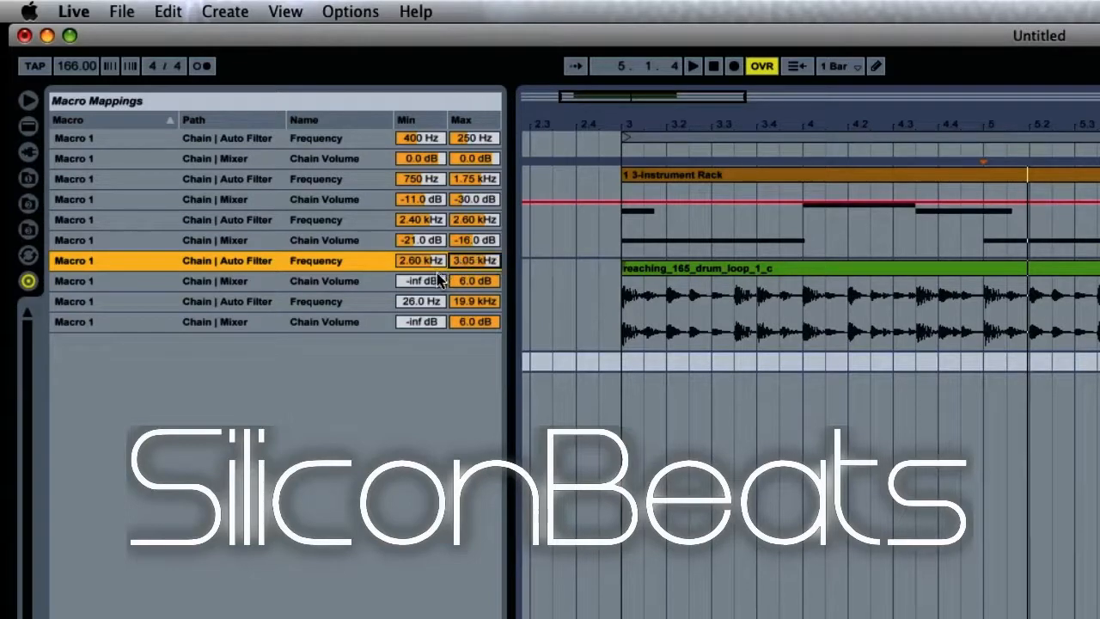
- Set the fourth Chain Volume mapping to -20 dB minimum and -22 dB maximum
{"action": "left_click", "coordinate": [438, 280]}
{"action": "type", "text": "-"}
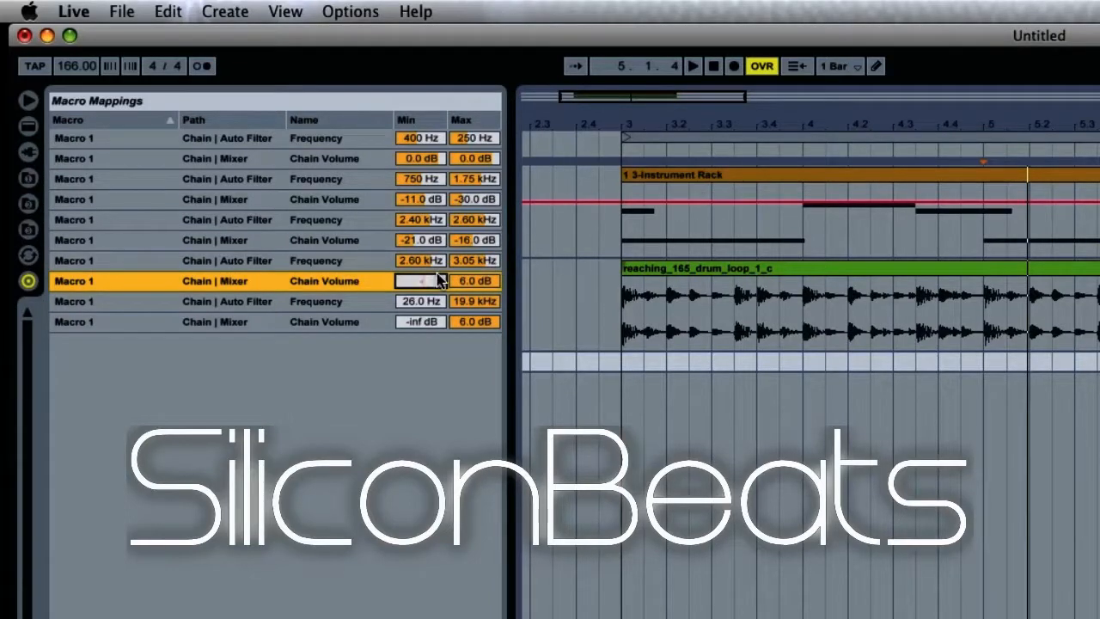
{"action": "type", "text": "20"}
{"action": "key", "text": "Return"}
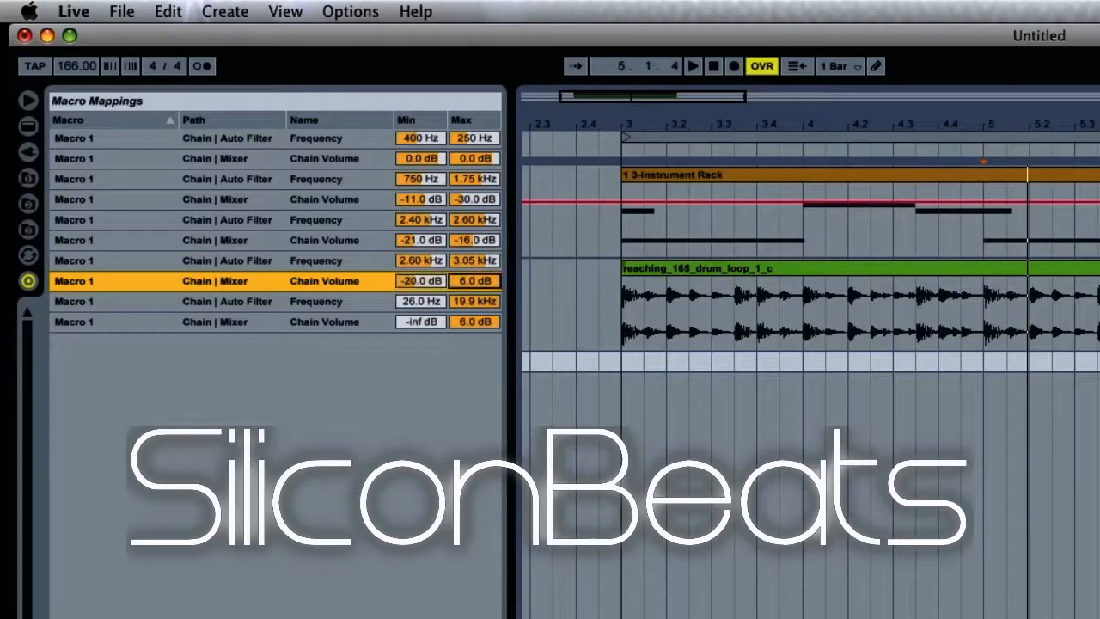
{"action": "left_click", "coordinate": [468, 280]}
{"action": "type", "text": "-22"}
- Set the fifth Frequency mapping to 2.90 kHz minimum and 3.34 kHz maximum
{"action": "left_click", "coordinate": [436, 303]}
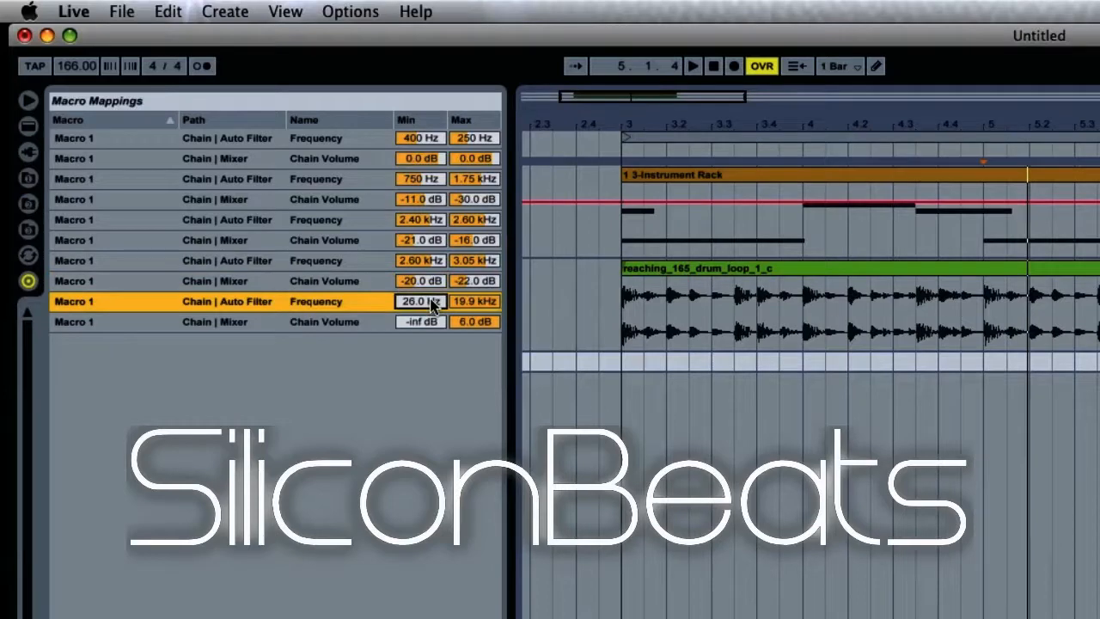
{"action": "type", "text": "2900"}
{"action": "left_click", "coordinate": [475, 302]}
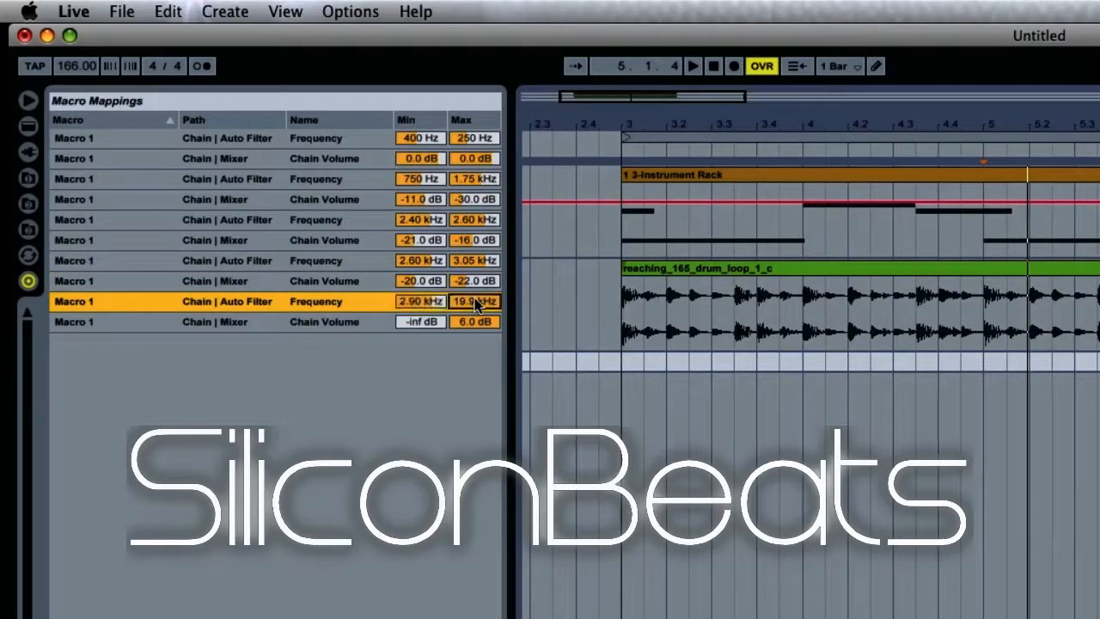
{"action": "type", "text": "3"}
{"action": "type", "text": ".34"}
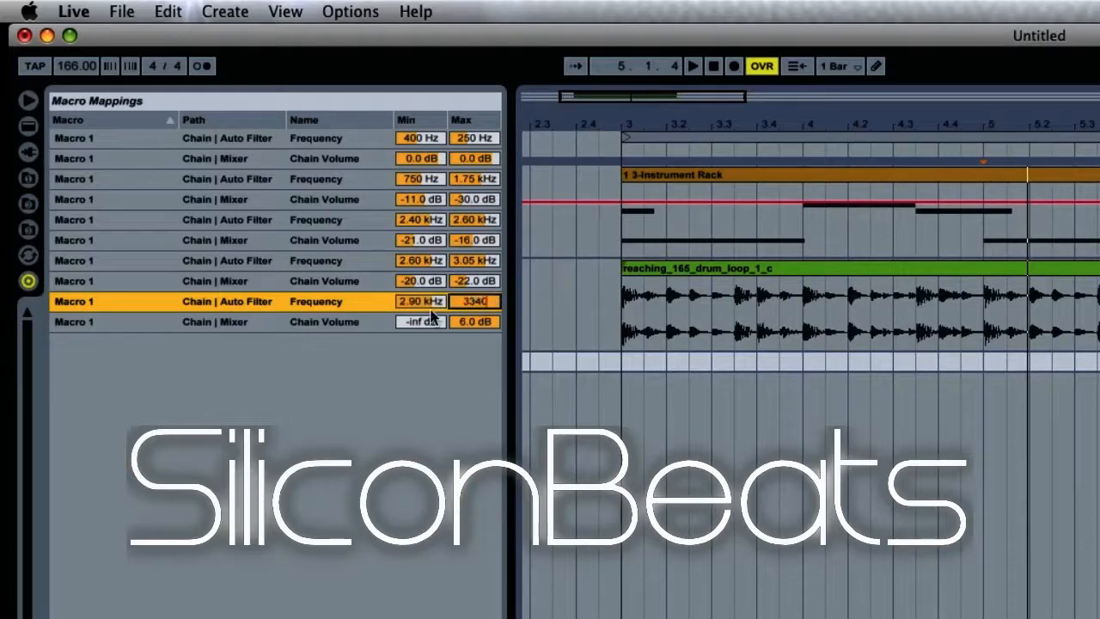
- Set the fifth Chain Volume mapping to -40 dB minimum and -28 dB maximum
{"action": "left_click", "coordinate": [421, 321]}
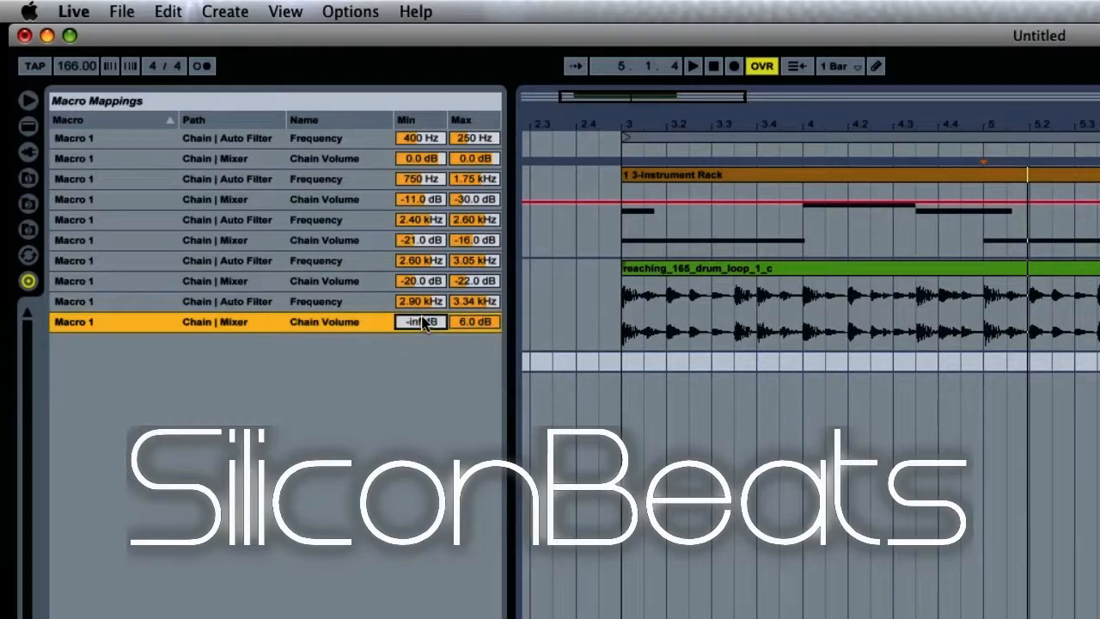
{"action": "key", "text": "BackSpace"}
{"action": "type", "text": "-40"}
{"action": "left_click", "coordinate": [464, 322]}
{"action": "key", "text": "BackSpace"}
{"action": "type", "text": "-28"}
{"action": "key", "text": "Return"}
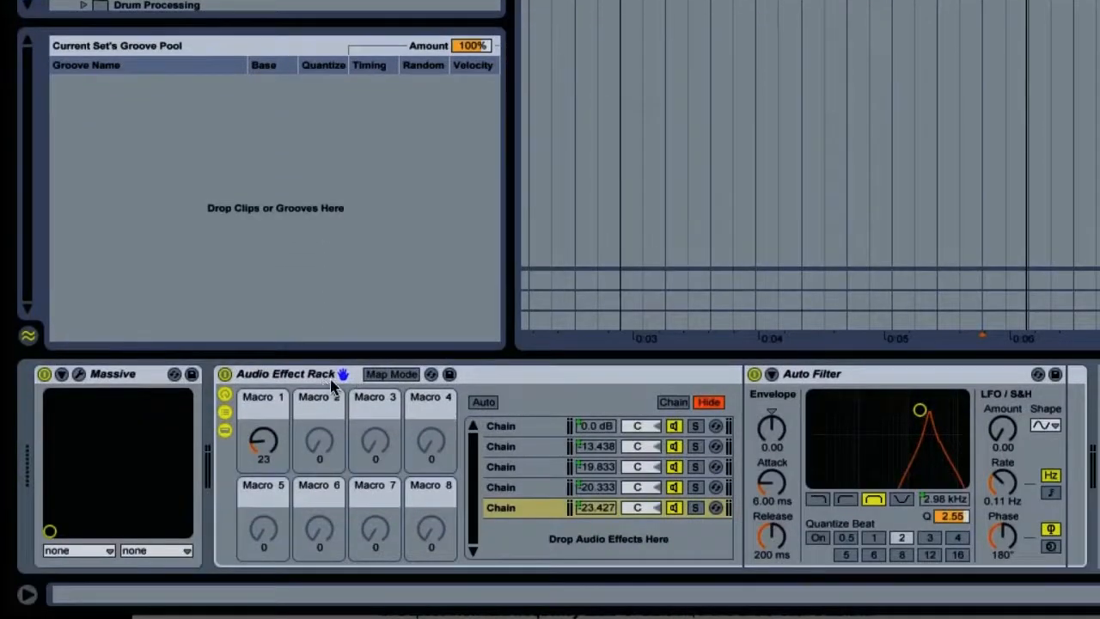
- Save the Audio Effect Rack as a preset named "Bass Vow" in the browser
{"action": "left_click", "coordinate": [448, 375]}
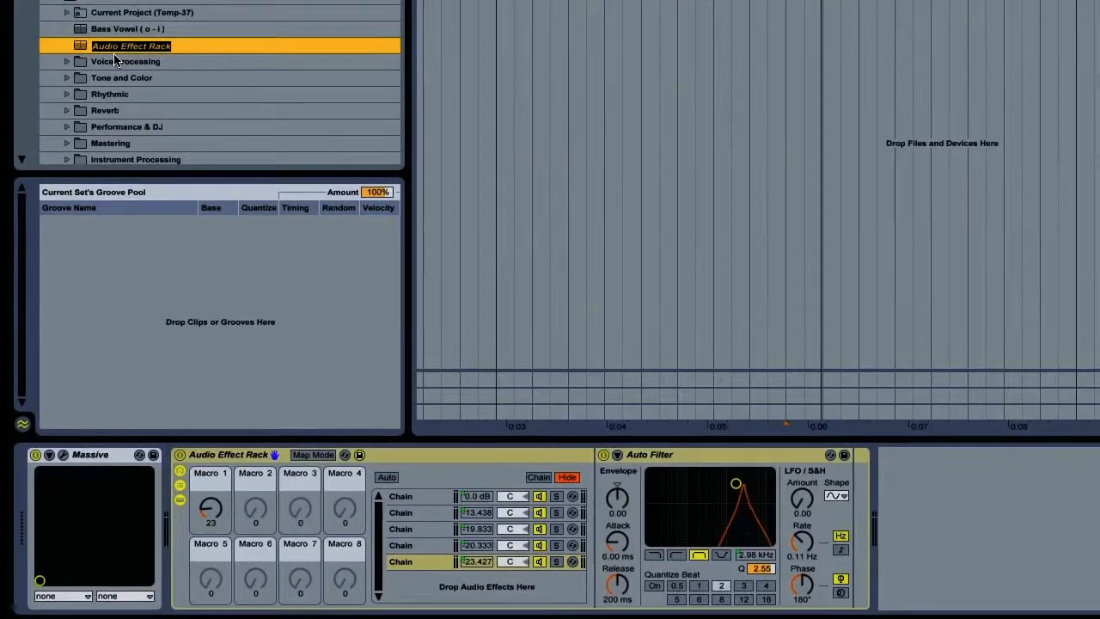
{"action": "type", "text": "Bass Vow"}
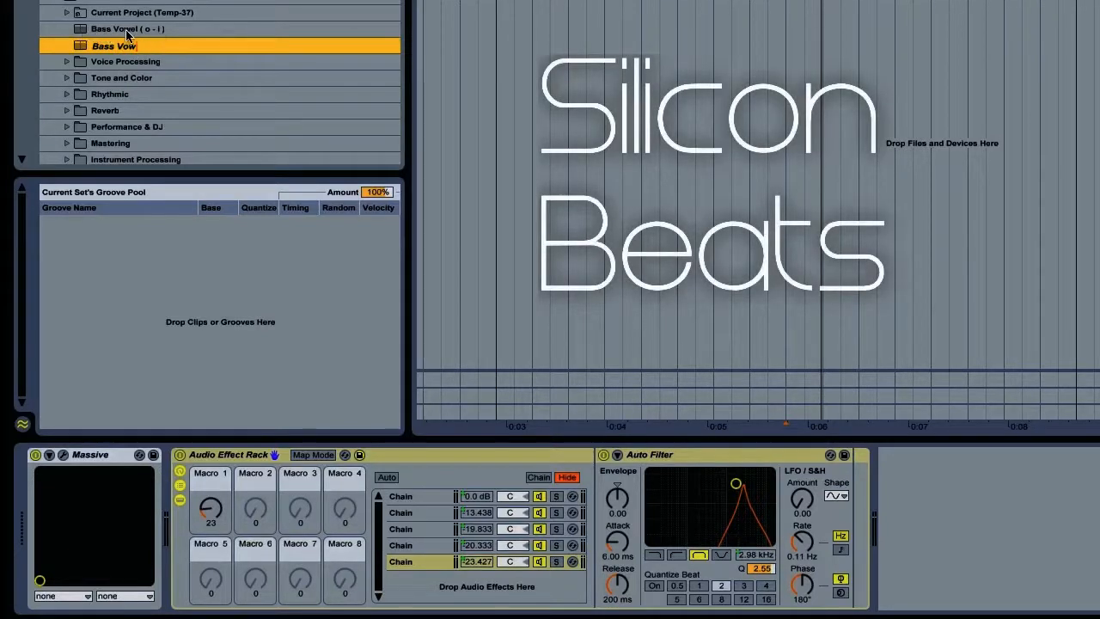
{"action": "left_click", "coordinate": [265, 454]}
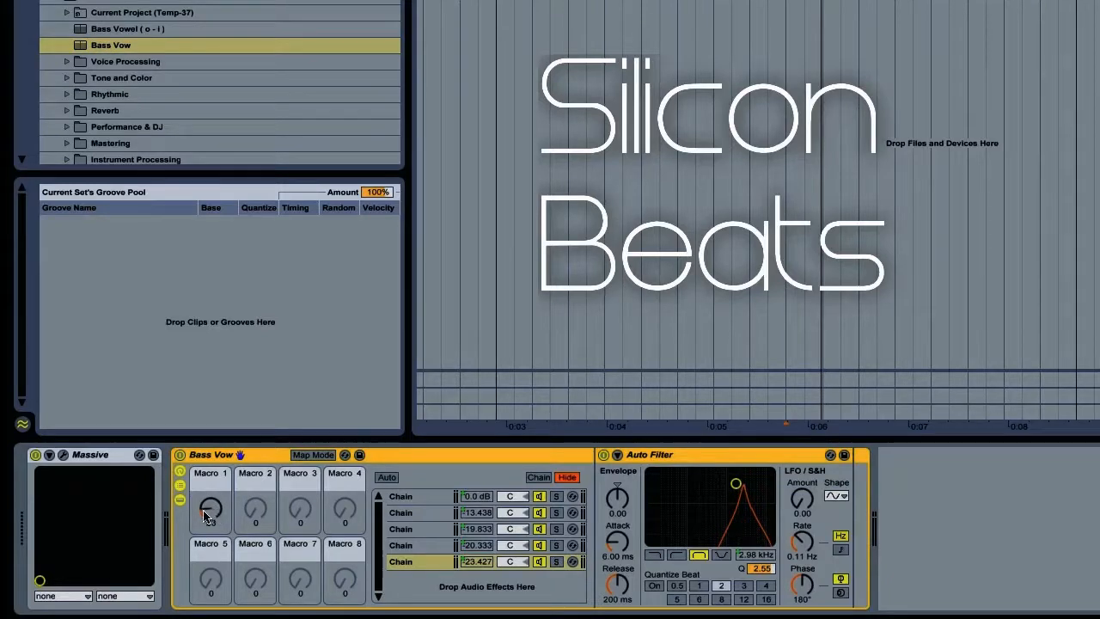
- Turn Macro 1, assign it to a MIDI controller in MIDI Map mode, and start playback to test it
{"action": "mouse_move", "coordinate": [206, 513]}
{"action": "left_mouse_down"}
{"action": "mouse_move", "coordinate": [207, 443]}
{"action": "mouse_move", "coordinate": [206, 505]}
{"action": "left_mouse_up"}
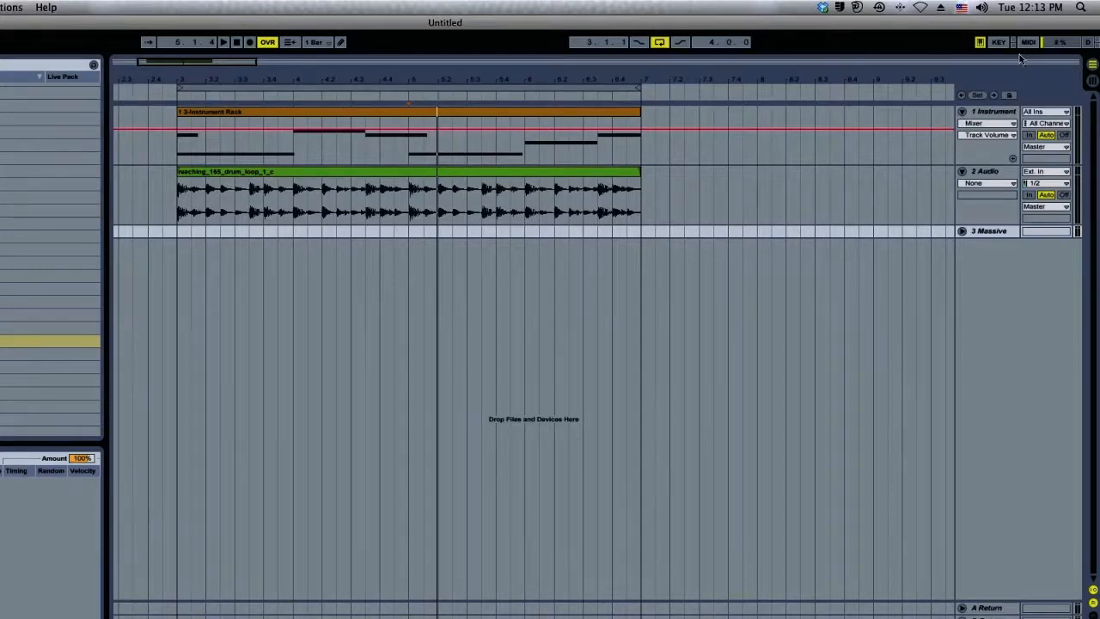
{"action": "left_click", "coordinate": [1027, 42]}
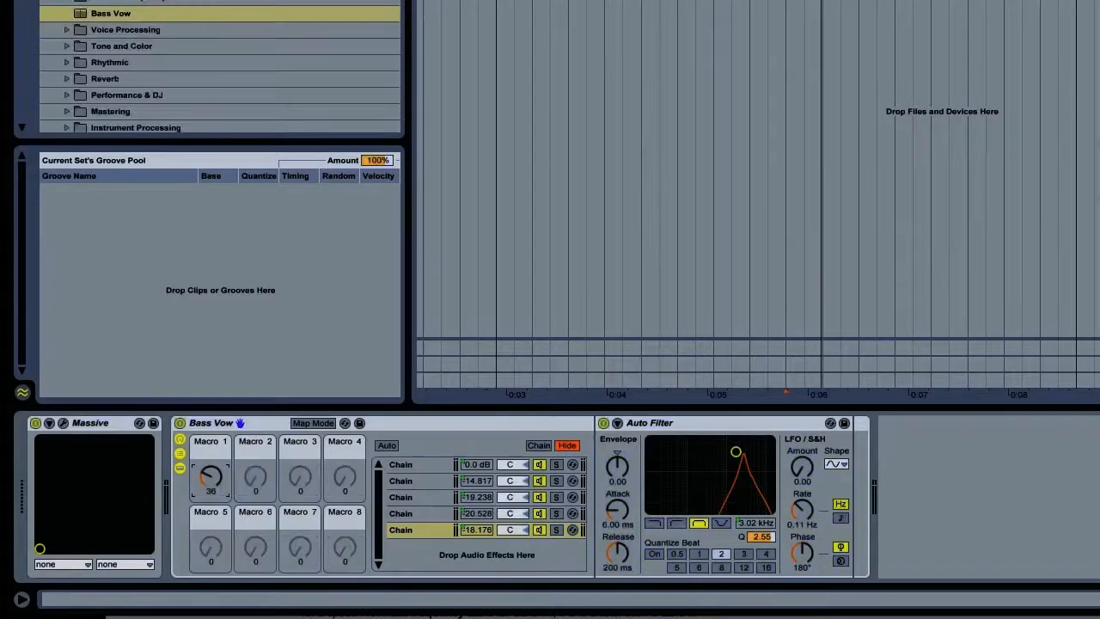
{"action": "key", "text": "ctrl+m"}
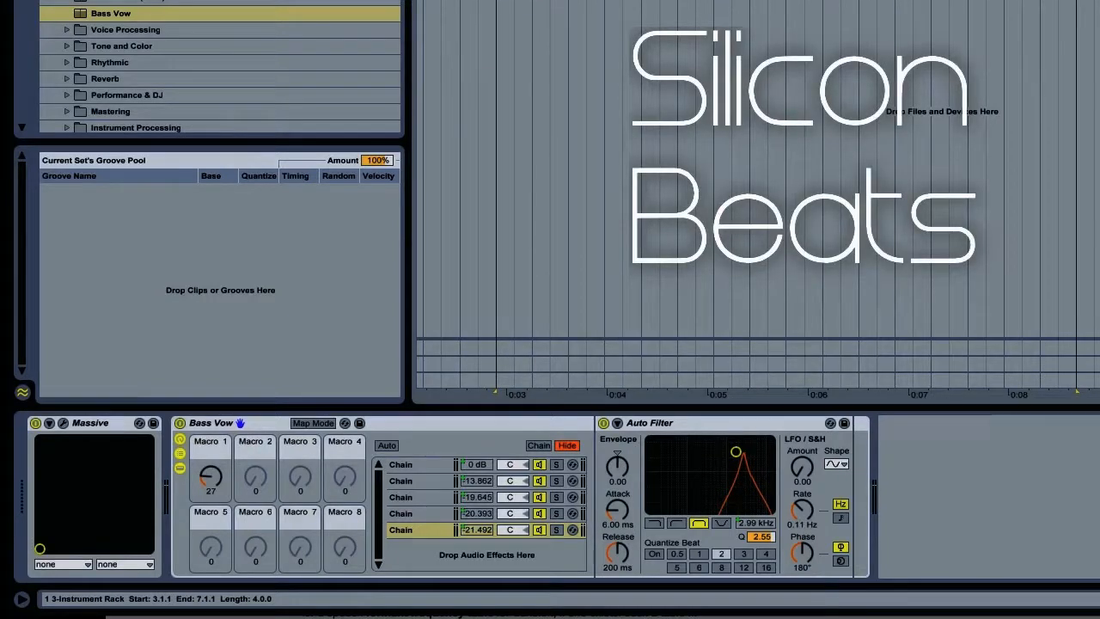
{"action": "key", "text": "space"}
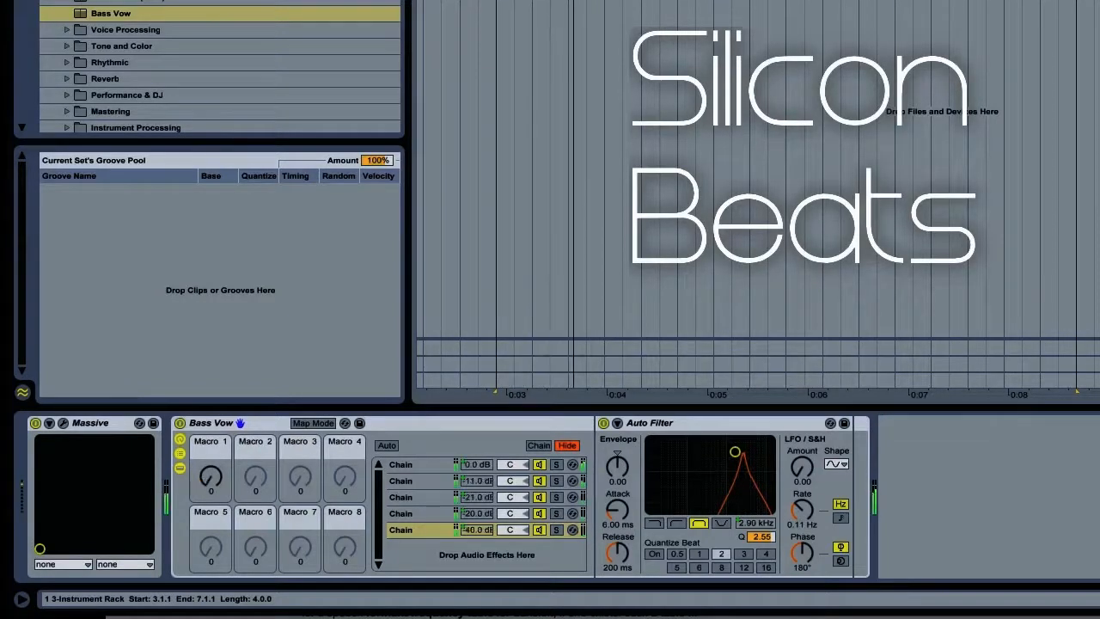